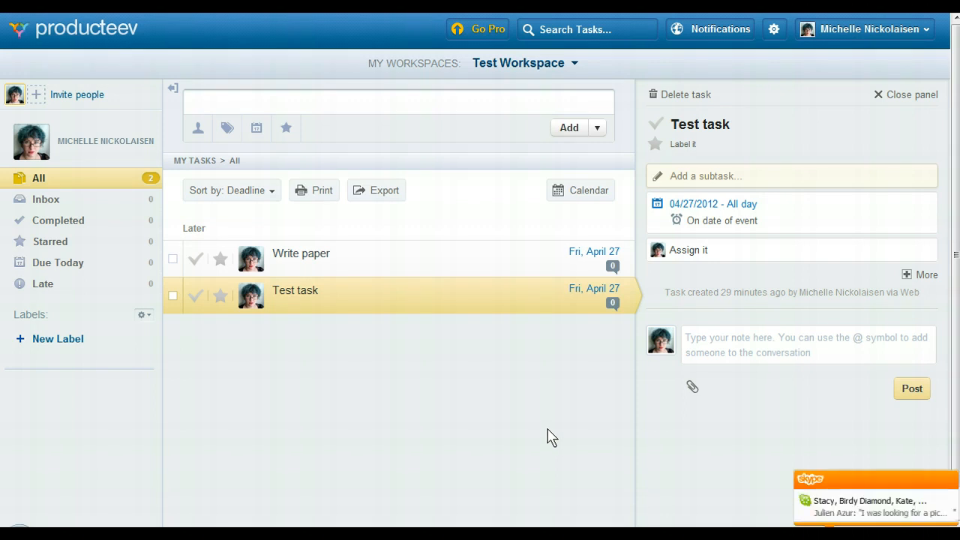
Review the available workspaces in the workspace switcher and close the details of Test task.
click(948, 479)
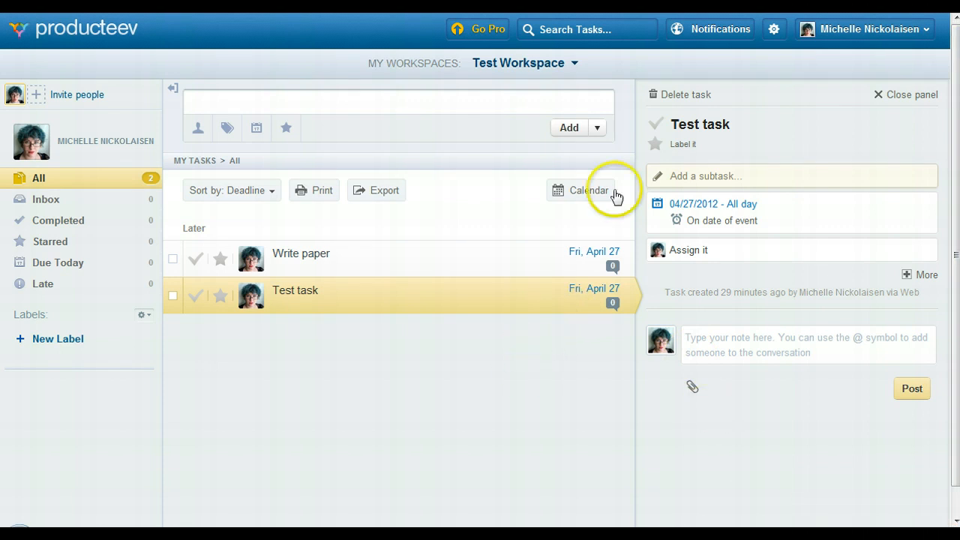
click(576, 63)
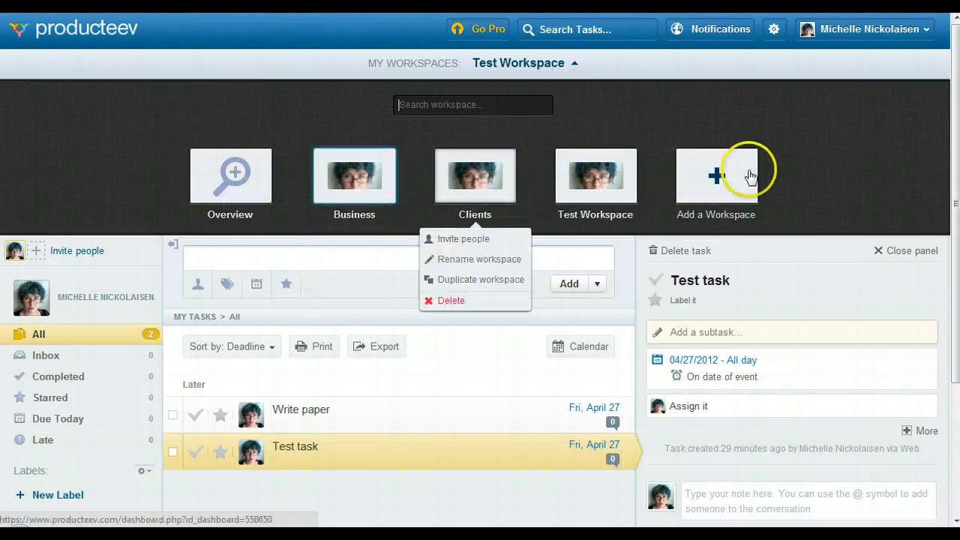
mouse_move(337, 168)
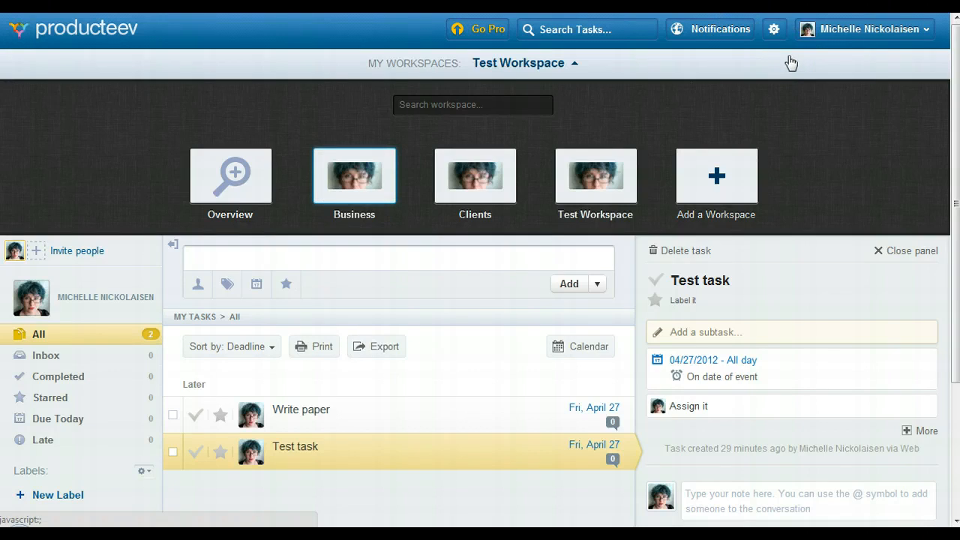
click(498, 104)
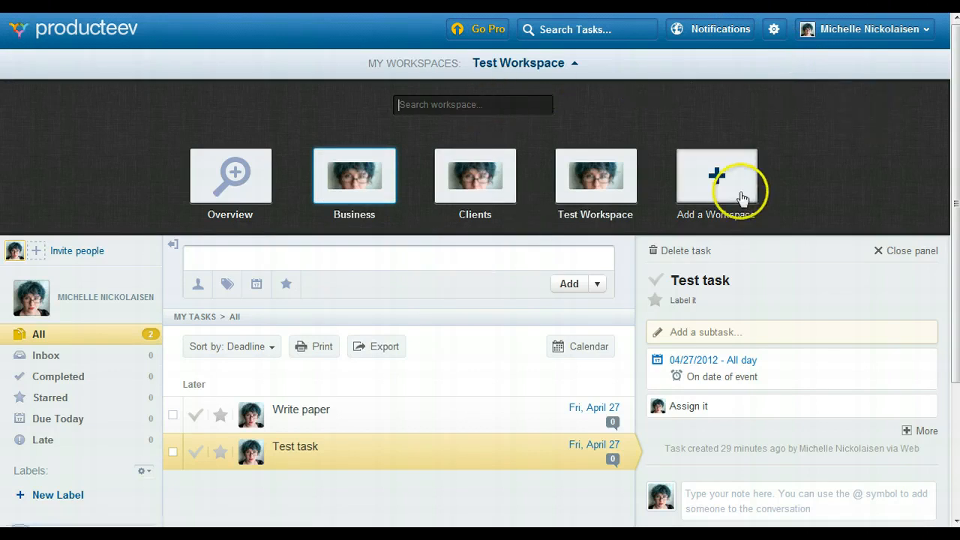
mouse_move(623, 177)
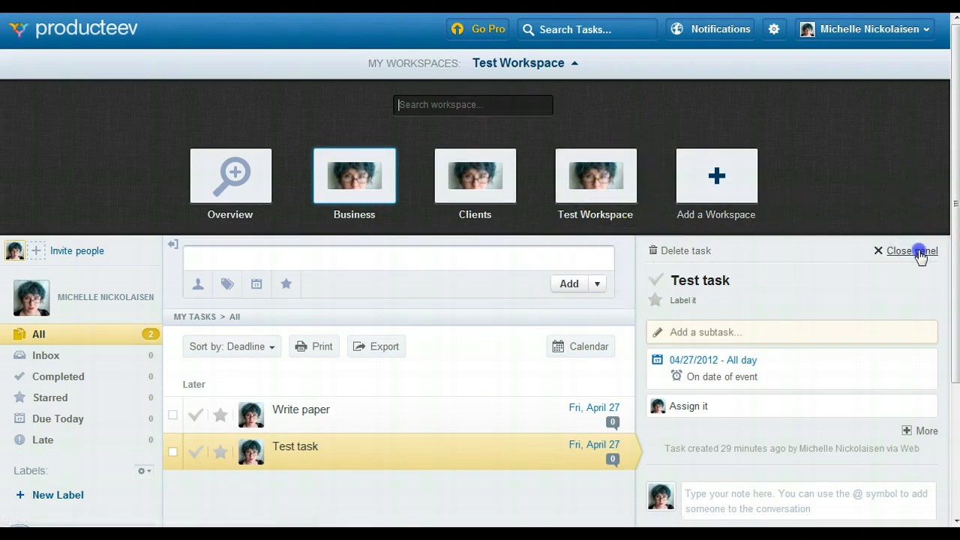
click(919, 254)
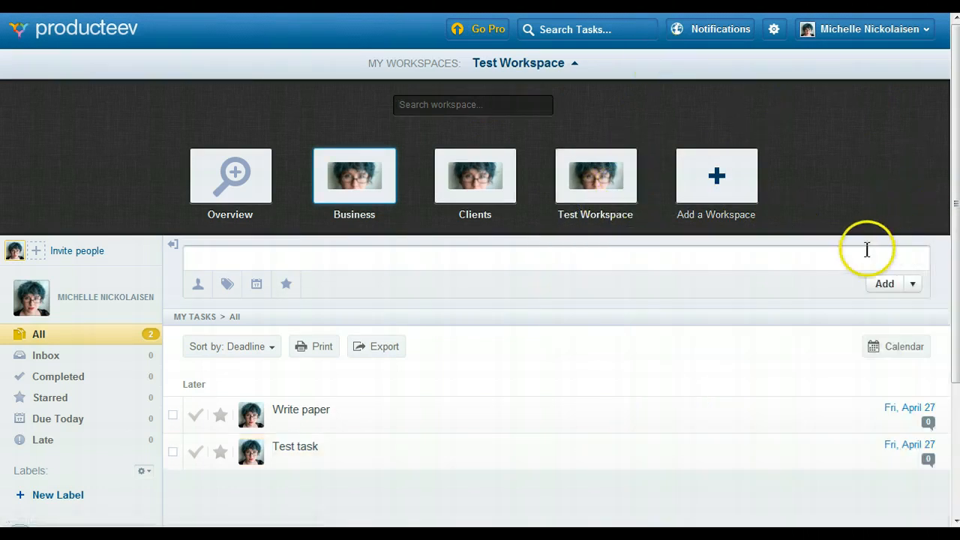
click(573, 63)
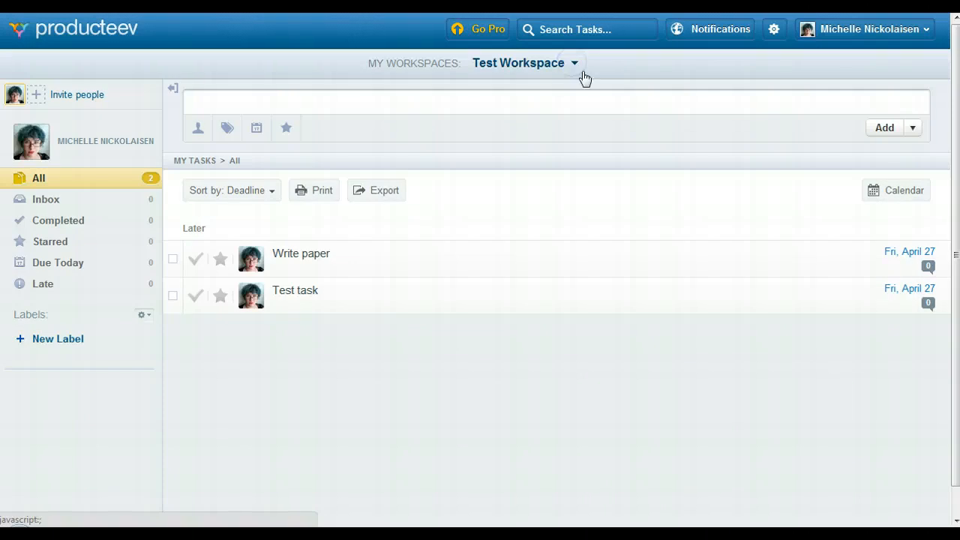
Create a task named "Take out kitty litter" with a deadline of 04/26/2012 in Test Workspace.
click(561, 107)
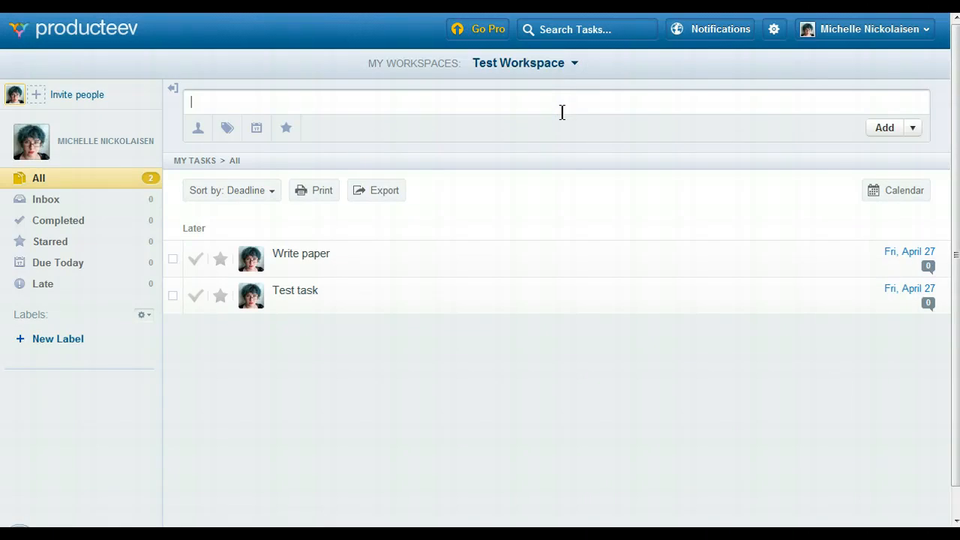
text(Take out kitty litter)
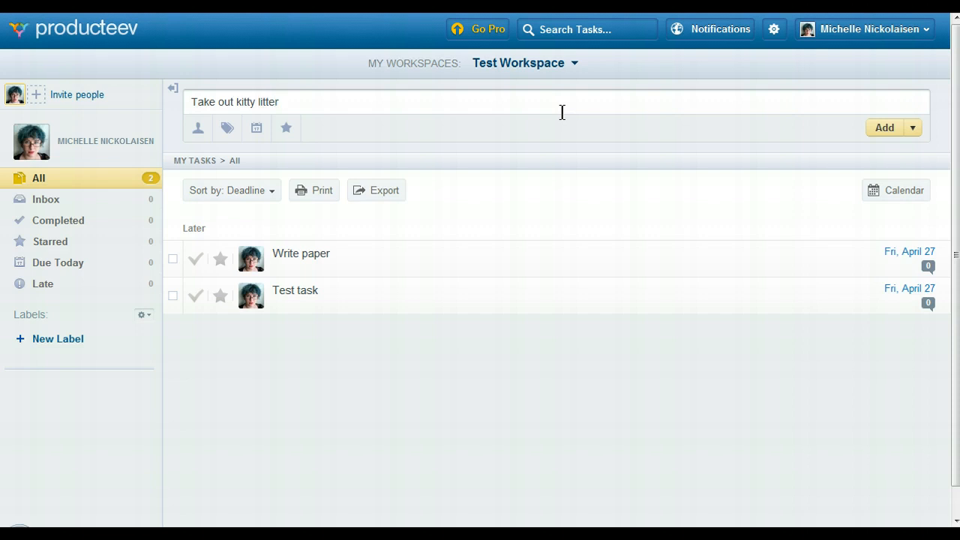
click(561, 113)
key(Return)
click(654, 71)
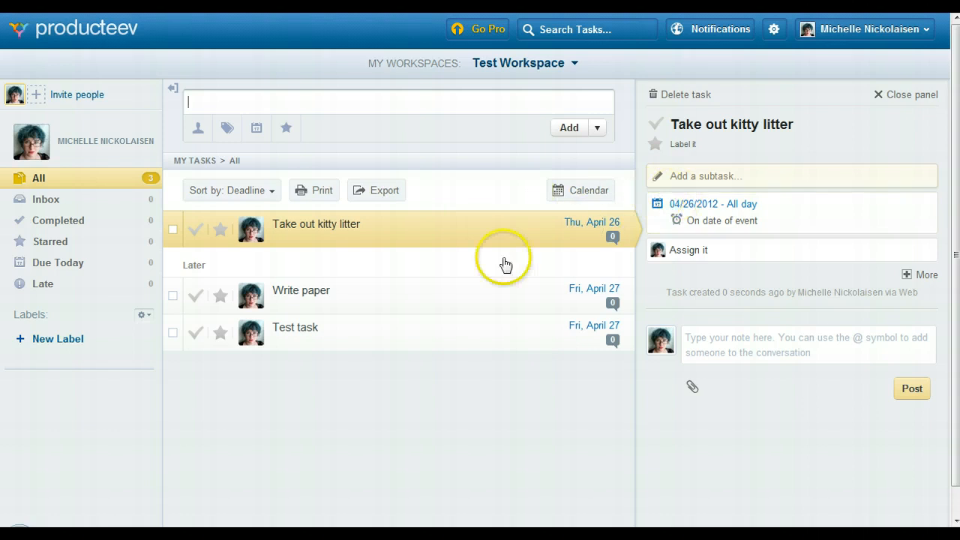
Add the subtasks "Clean out litterbox", "Take out trash" and "Refill litterbox" to the kitty litter task.
click(694, 175)
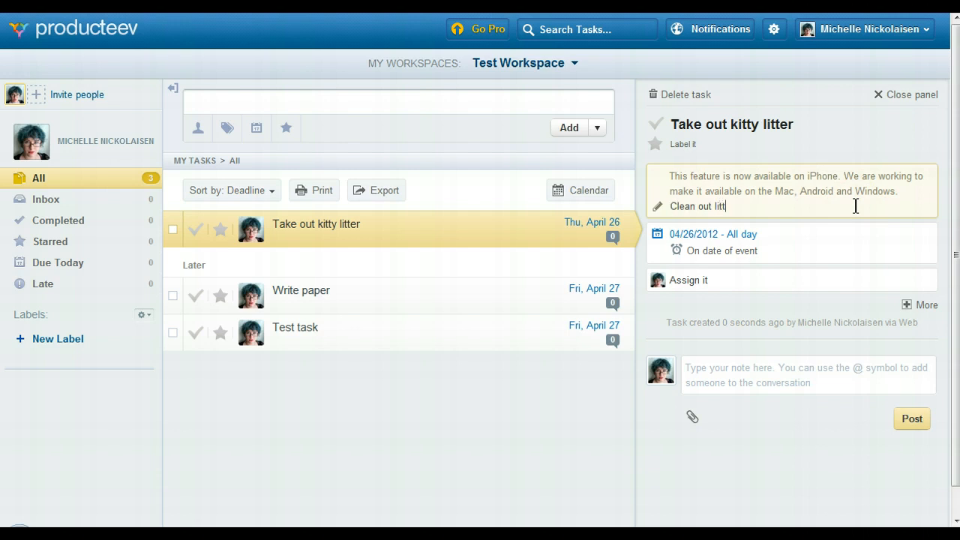
key(Return)
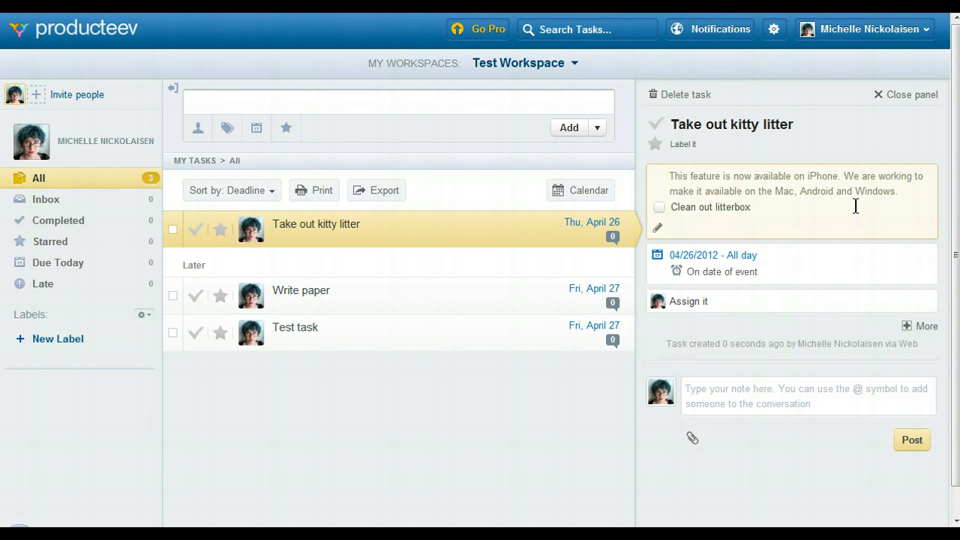
key(Return)
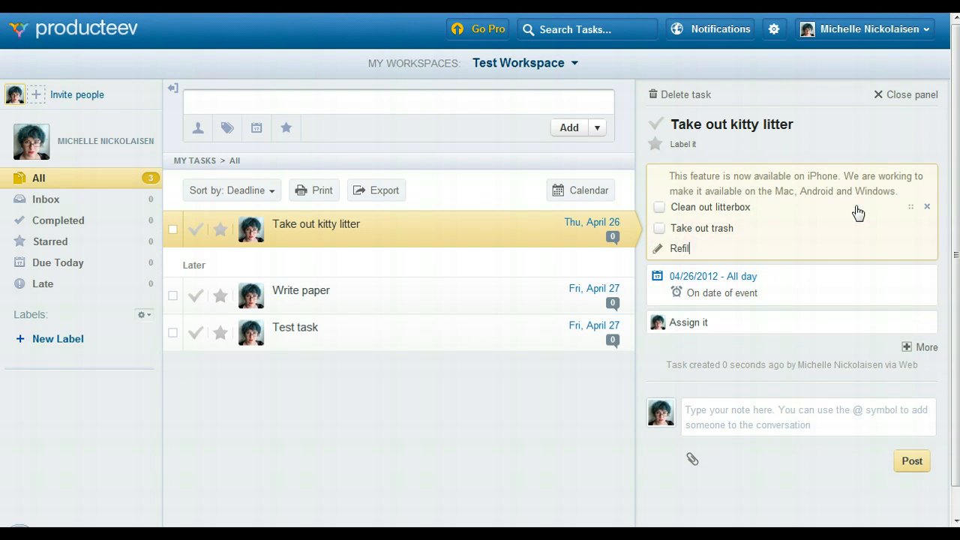
text(Refill litterbox)
key(Return)
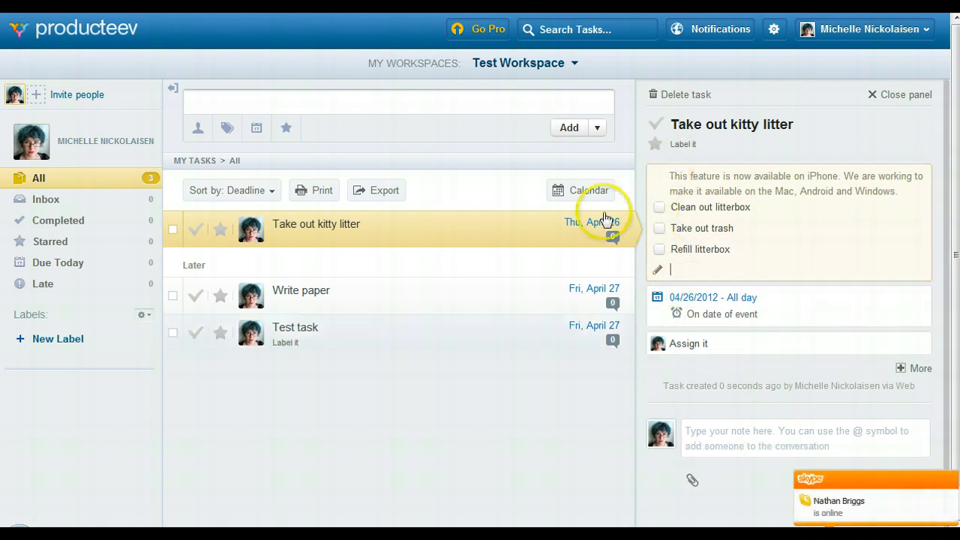
mouse_move(710, 219)
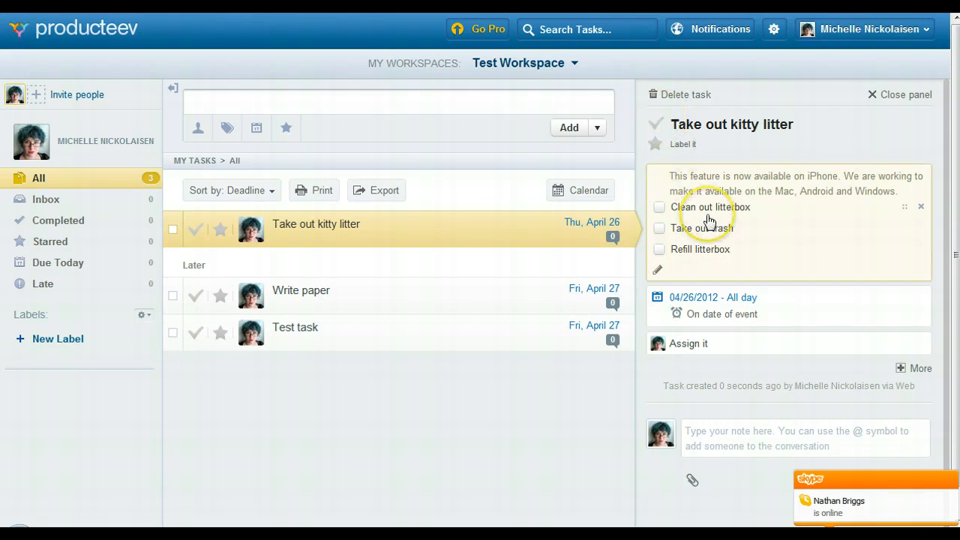
Set the kitty litter task to repeat every Thursday and save the recurrence.
click(745, 298)
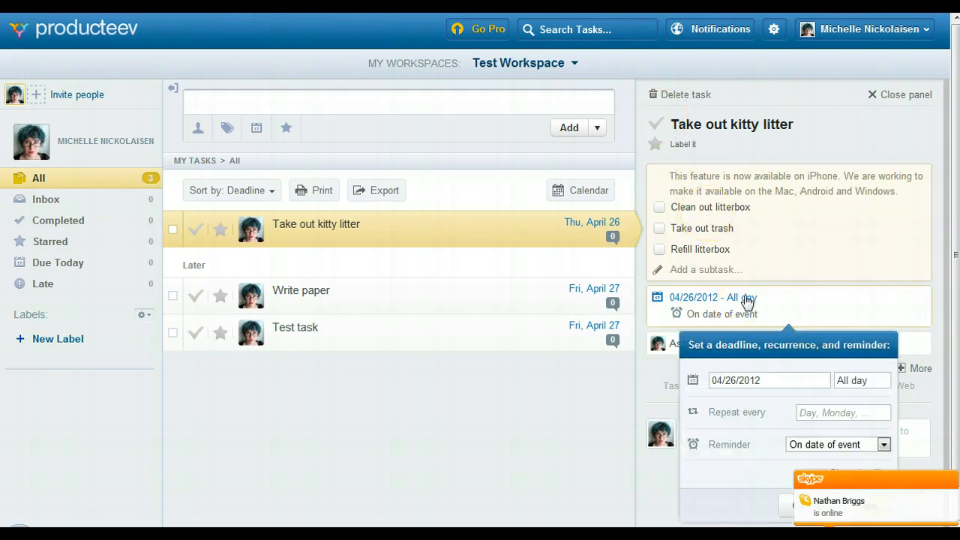
click(852, 414)
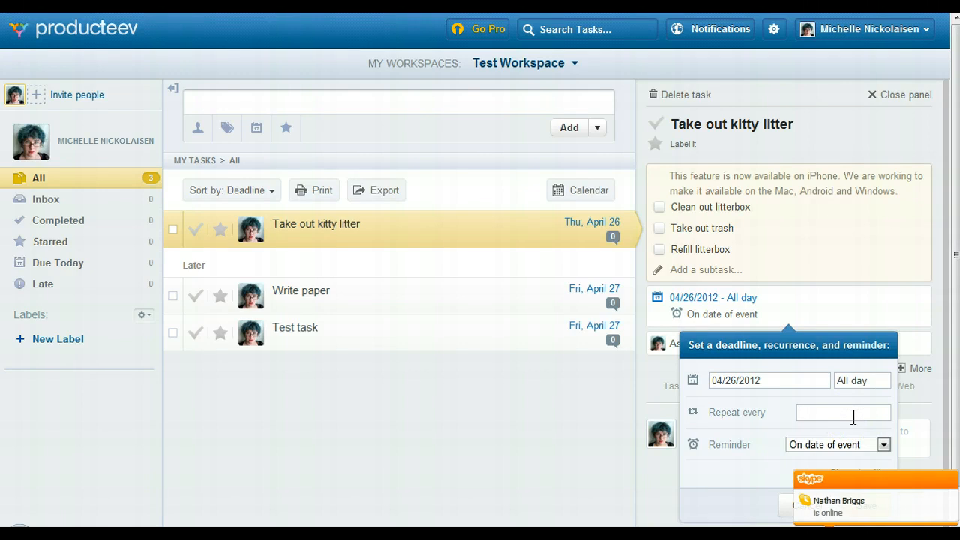
text(Thursday)
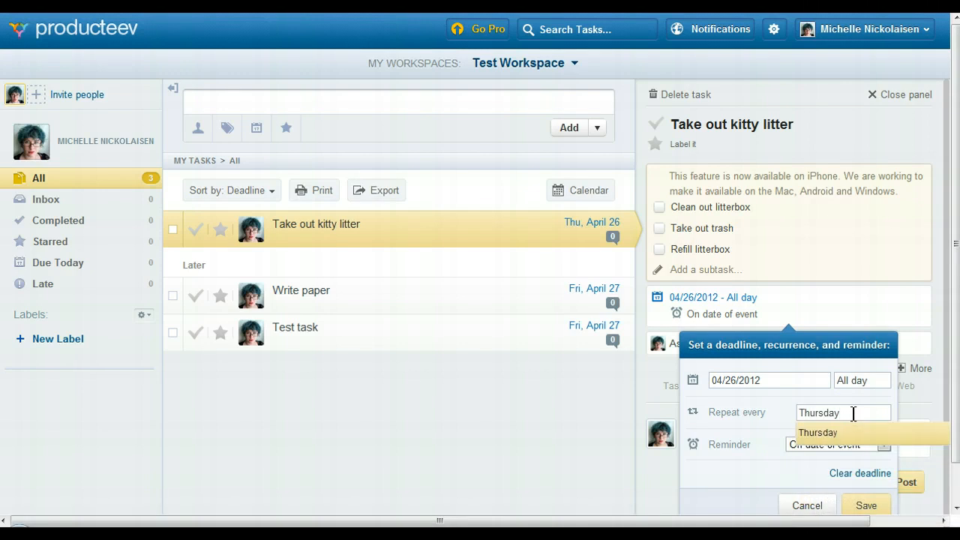
click(848, 433)
click(864, 506)
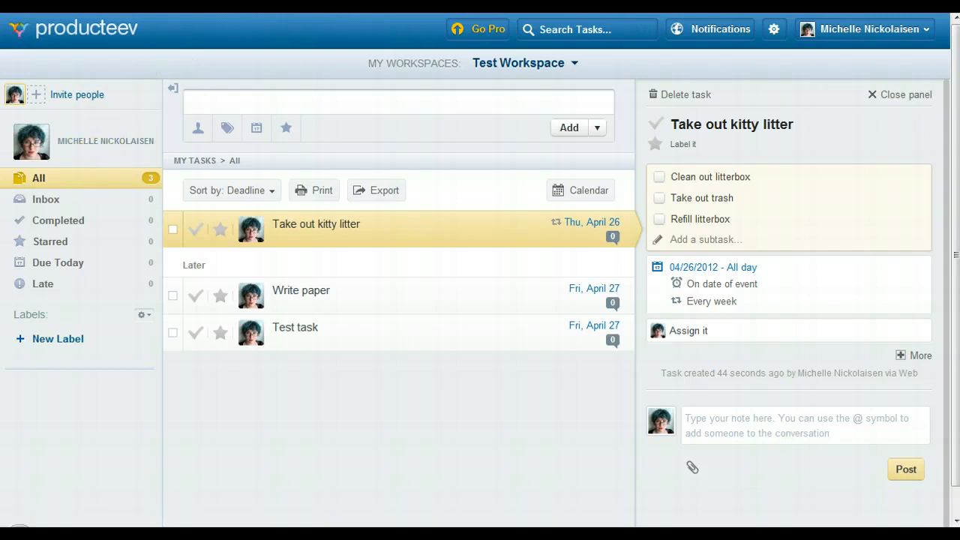
Show the calendar for the week of 04/22 and move the Write paper task to Thursday 04/26.
click(592, 202)
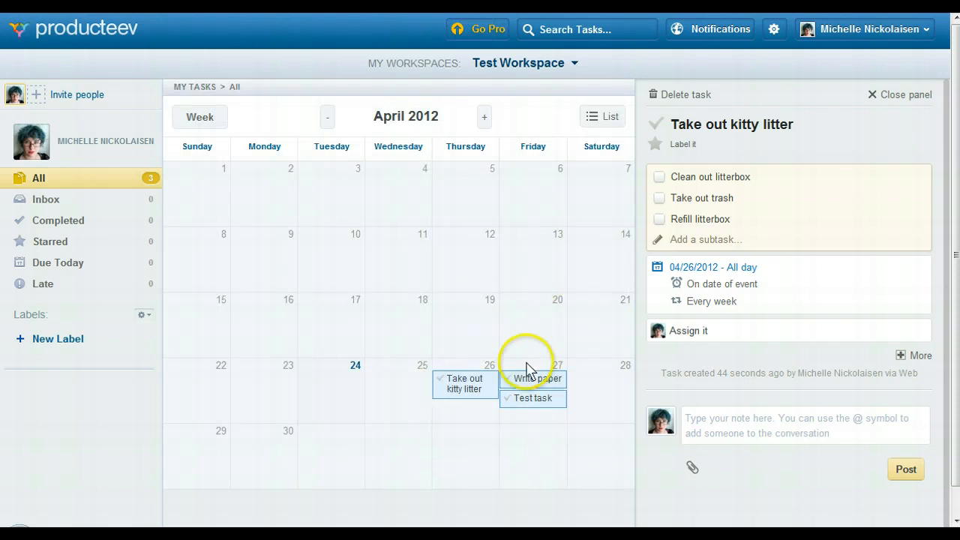
click(220, 122)
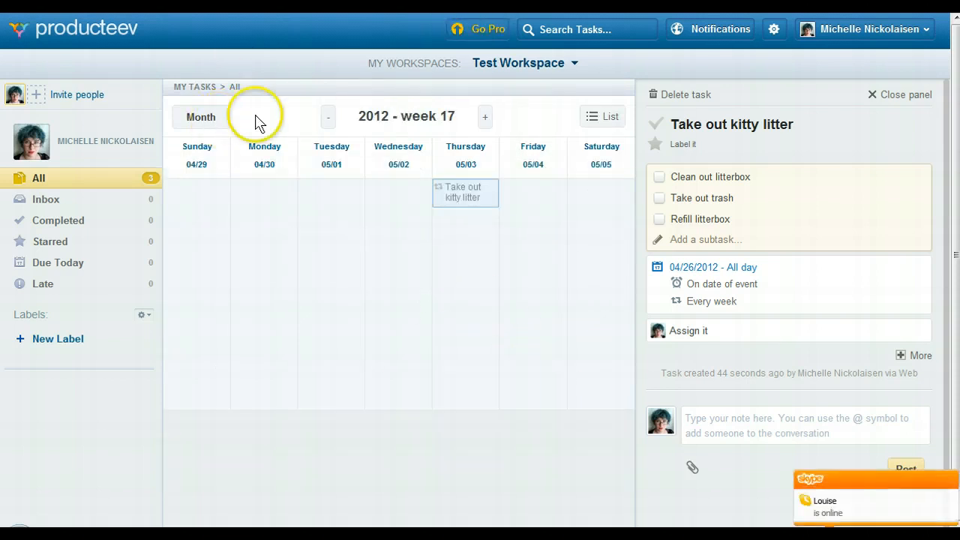
click(333, 119)
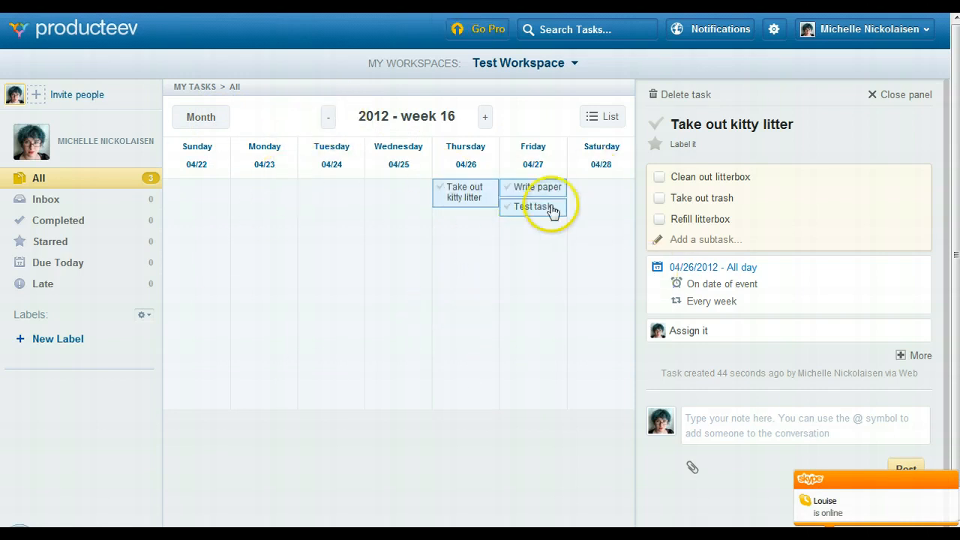
drag(559, 190, 481, 225)
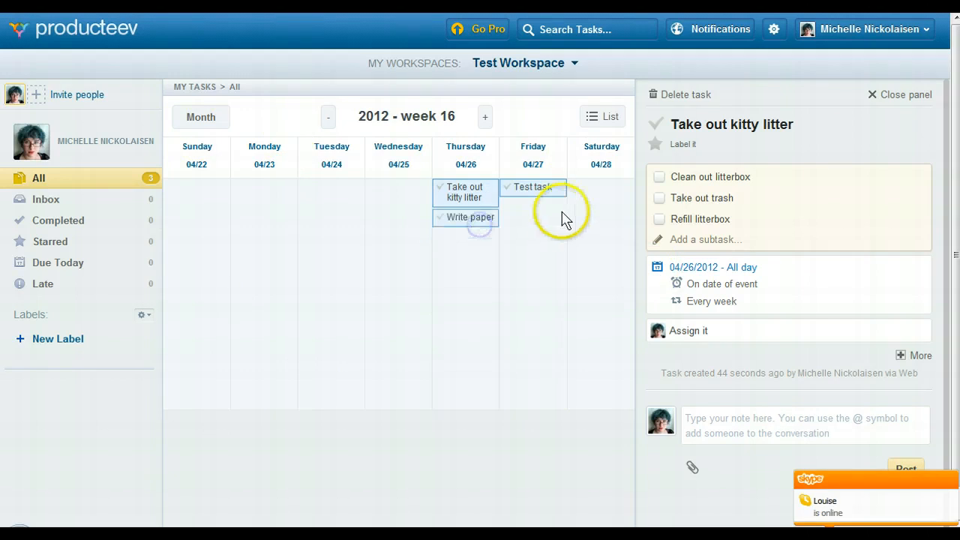
Close the task details and remove the due date of Test task by moving it to Unscheduled Tasks.
click(906, 96)
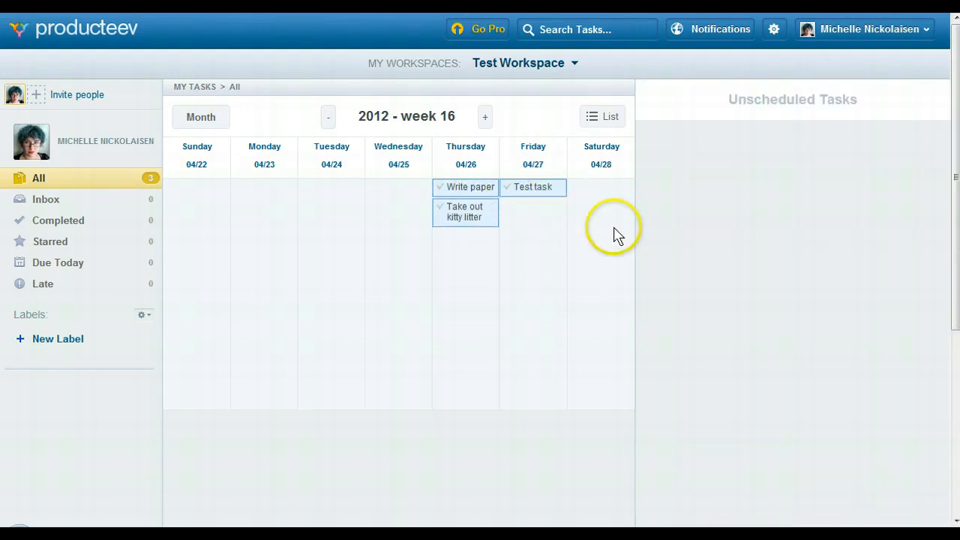
drag(560, 187, 829, 118)
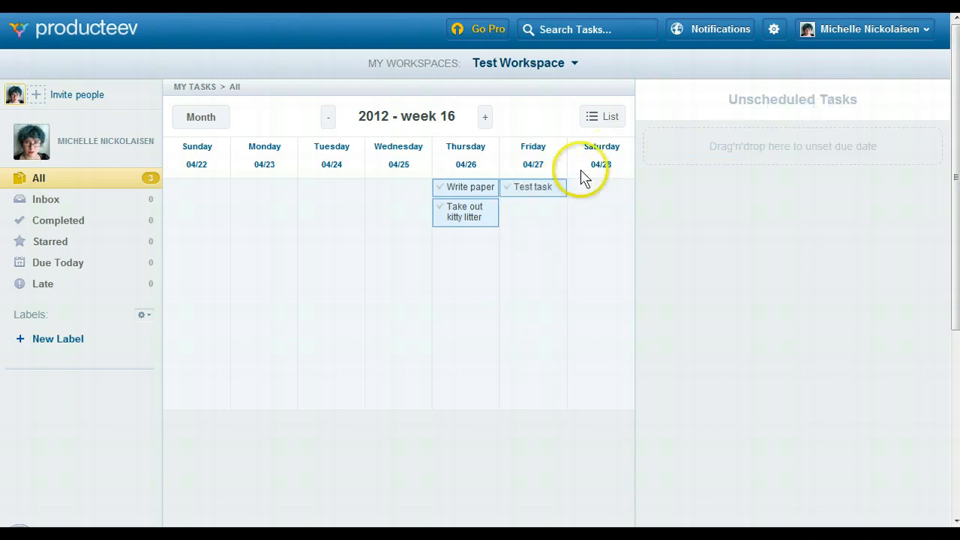
drag(559, 187, 847, 156)
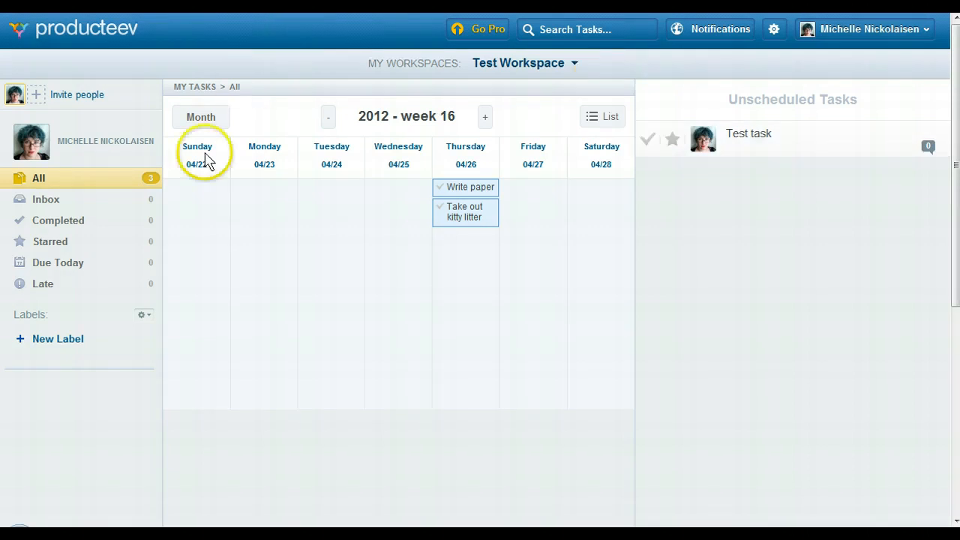
View all tasks in the list layout and return to the April 2012 month calendar.
click(81, 181)
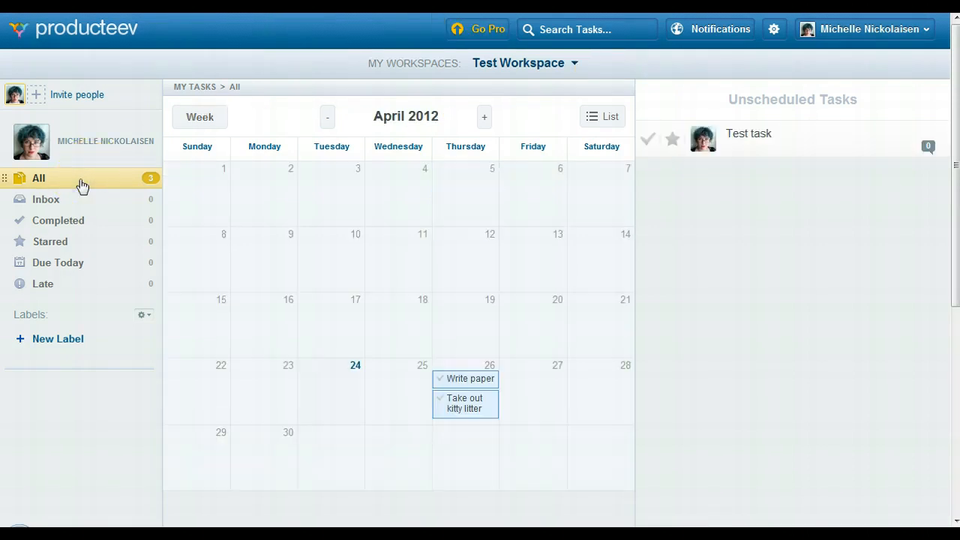
click(589, 119)
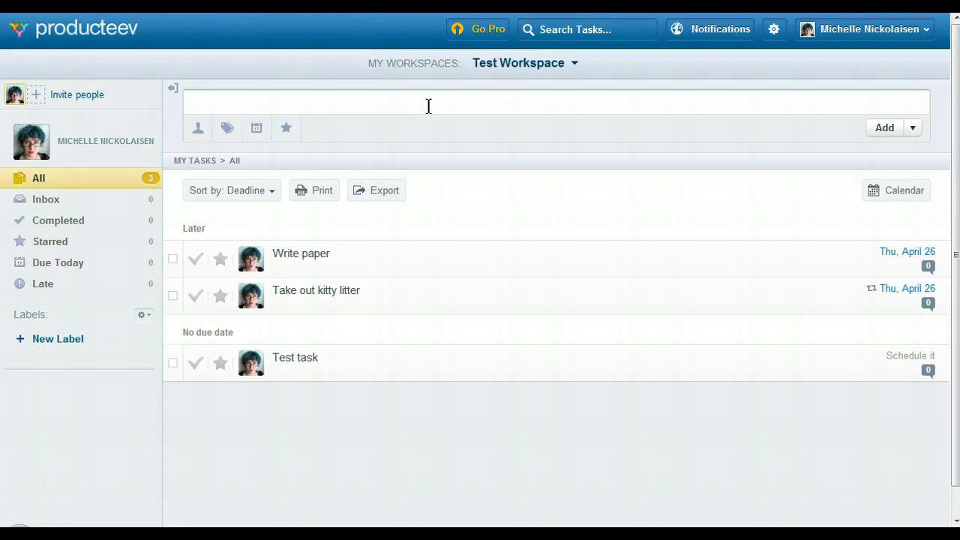
click(424, 109)
click(900, 193)
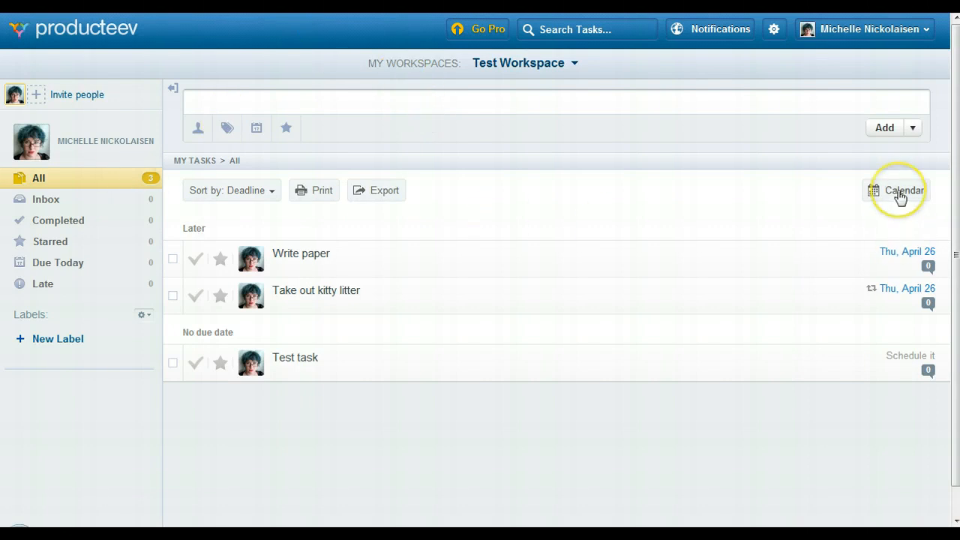
click(899, 192)
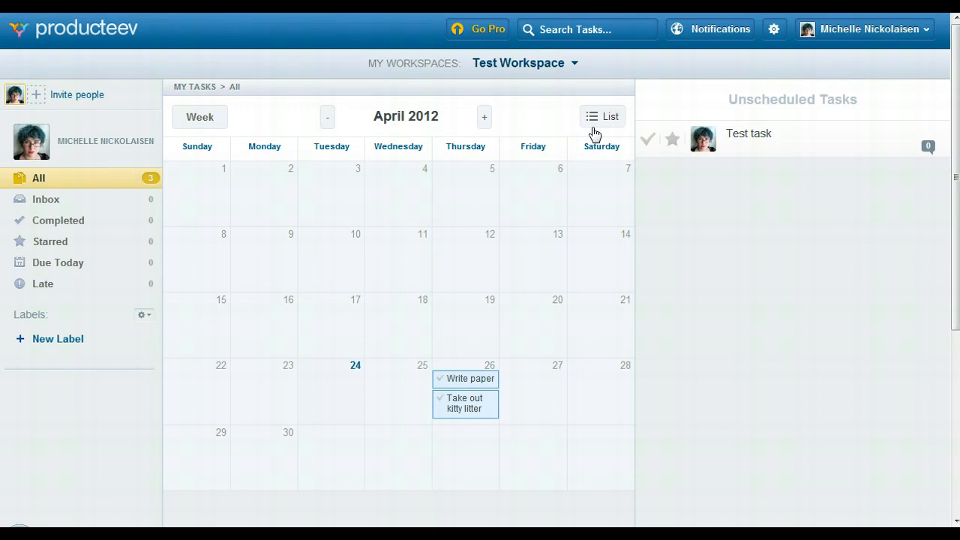
Schedule the unscheduled Test task on Friday, April 27, and open a new task entry for 04/28/2012.
drag(798, 137, 530, 376)
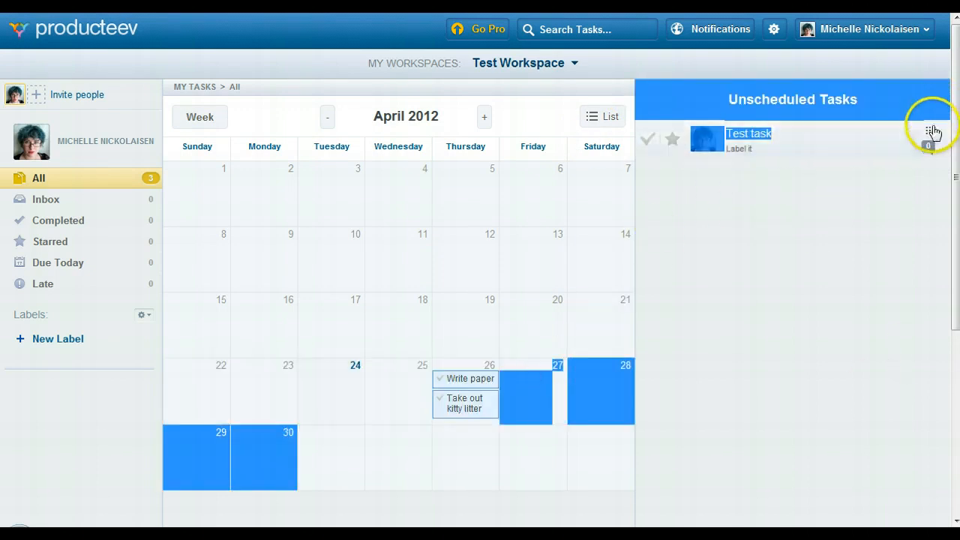
drag(928, 131, 551, 390)
click(616, 393)
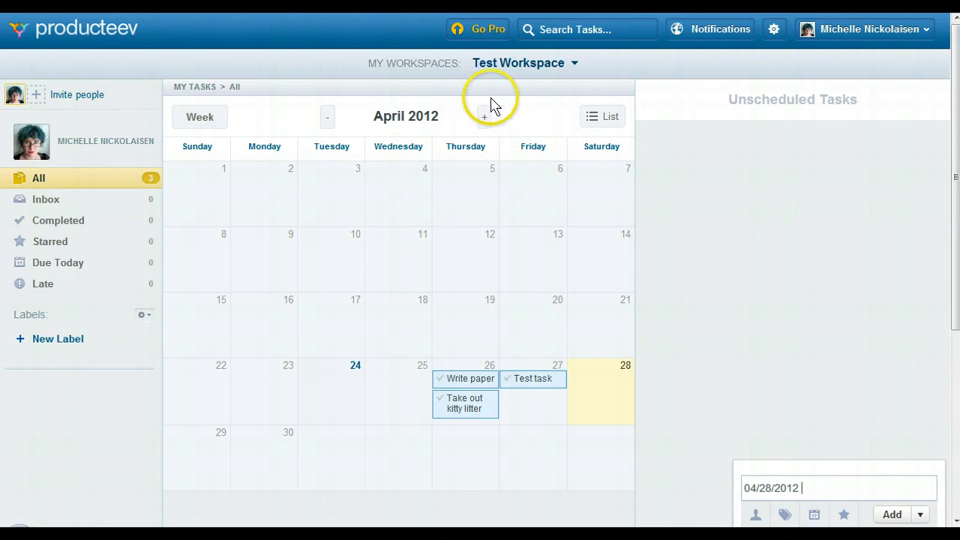
Open the overview of tasks from all workspaces and show it as a month calendar.
click(515, 63)
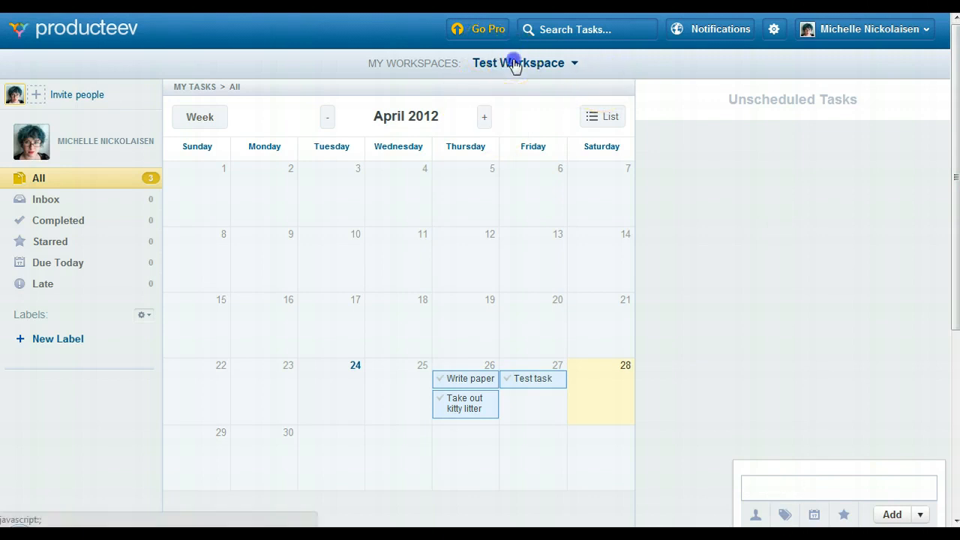
click(235, 165)
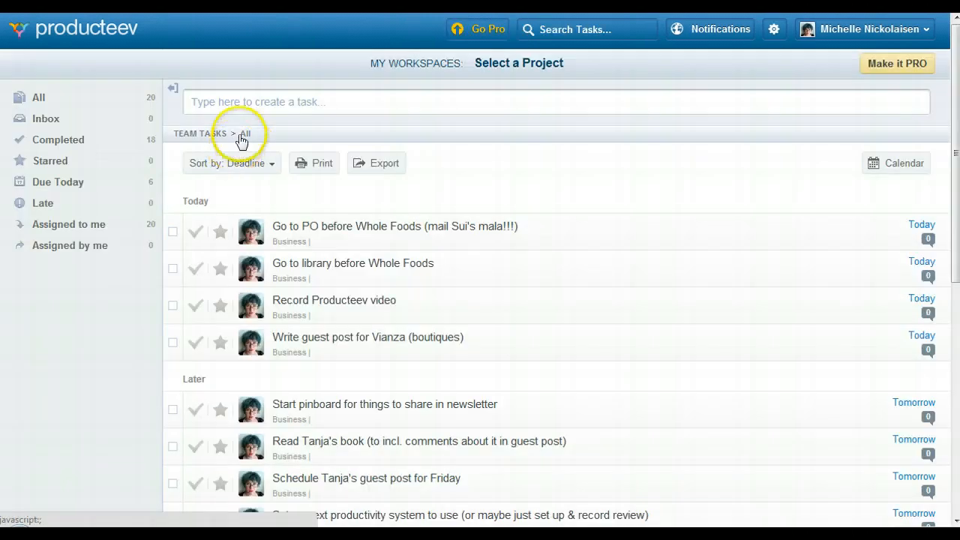
click(889, 164)
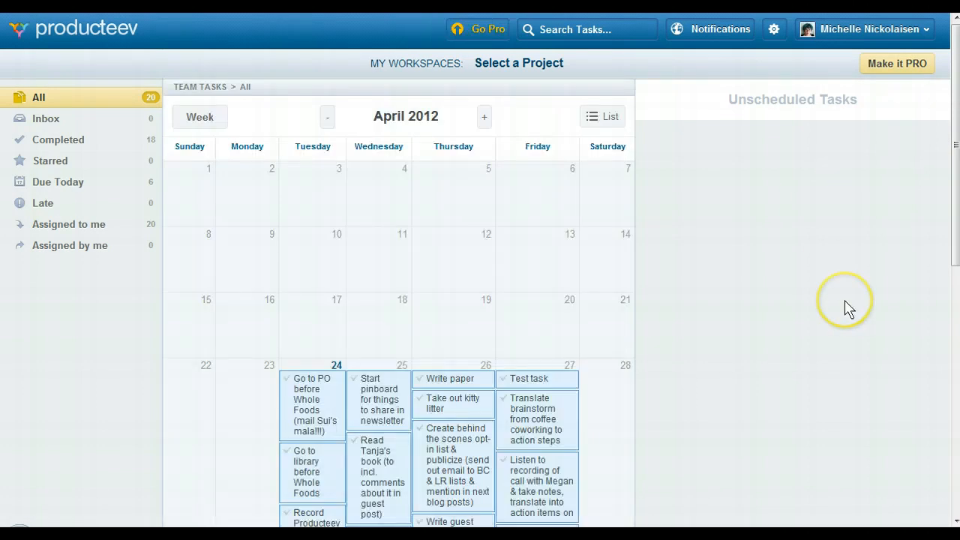
Look through the April 2012 calendar of tasks from all workspaces, and switch to the Test Workspace.
scroll(845, 307, down, 5)
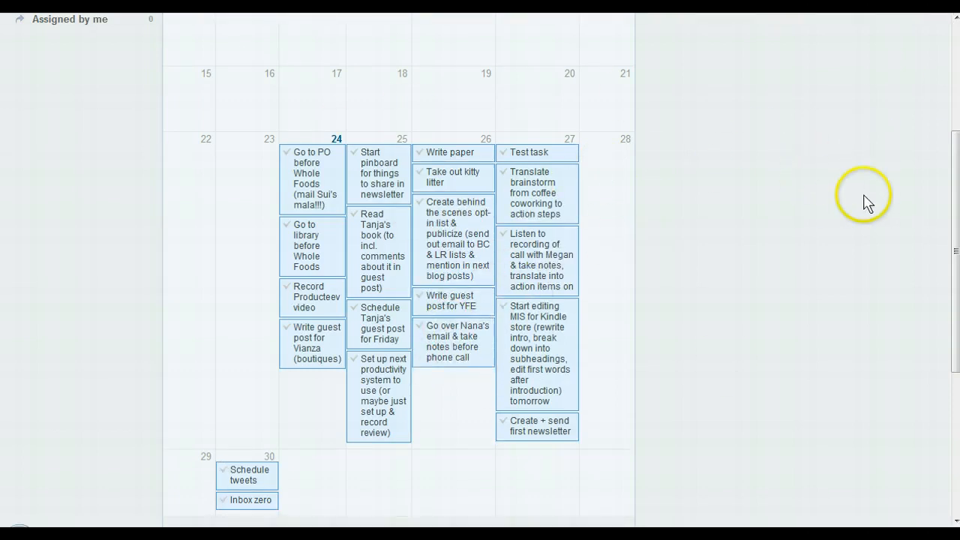
scroll(867, 203, up, 2)
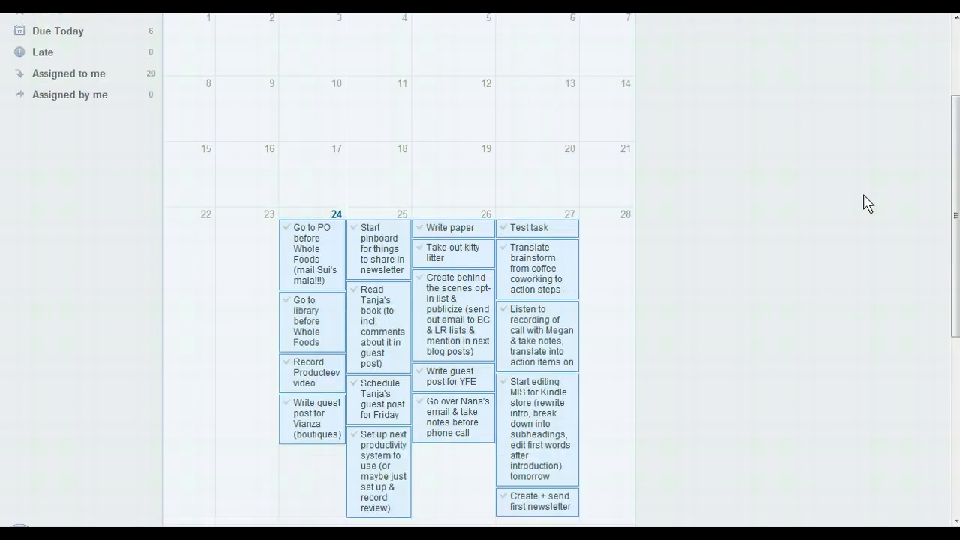
scroll(868, 203, down, 3)
scroll(868, 203, up, 4)
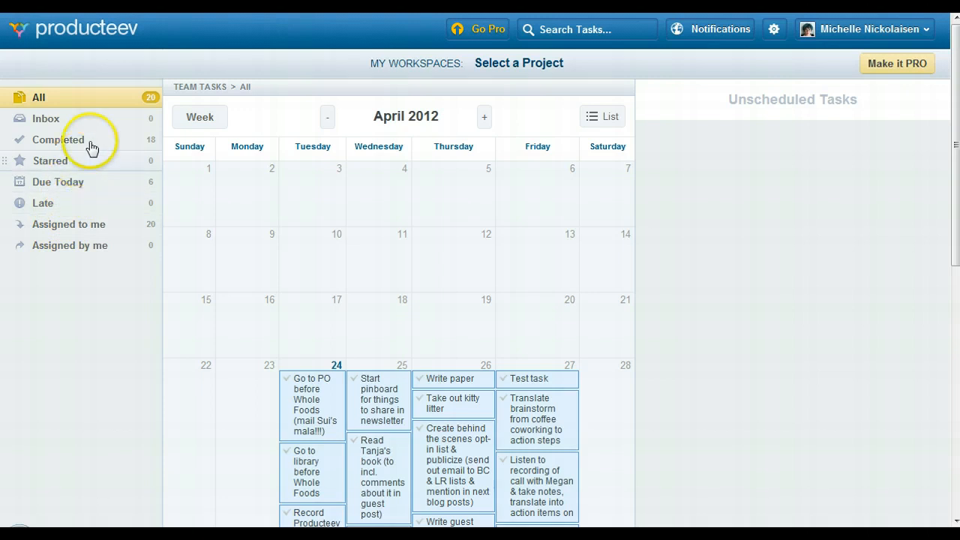
click(569, 72)
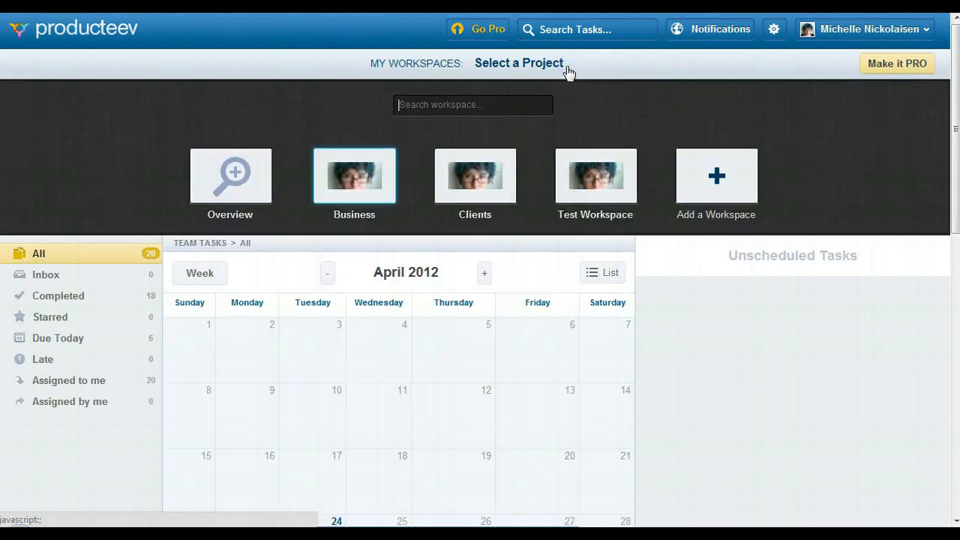
click(586, 211)
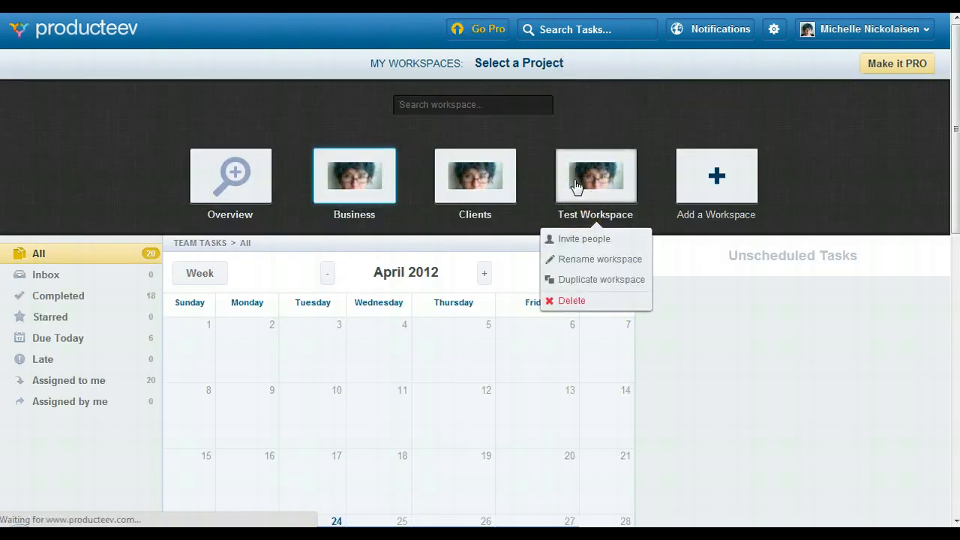
click(574, 186)
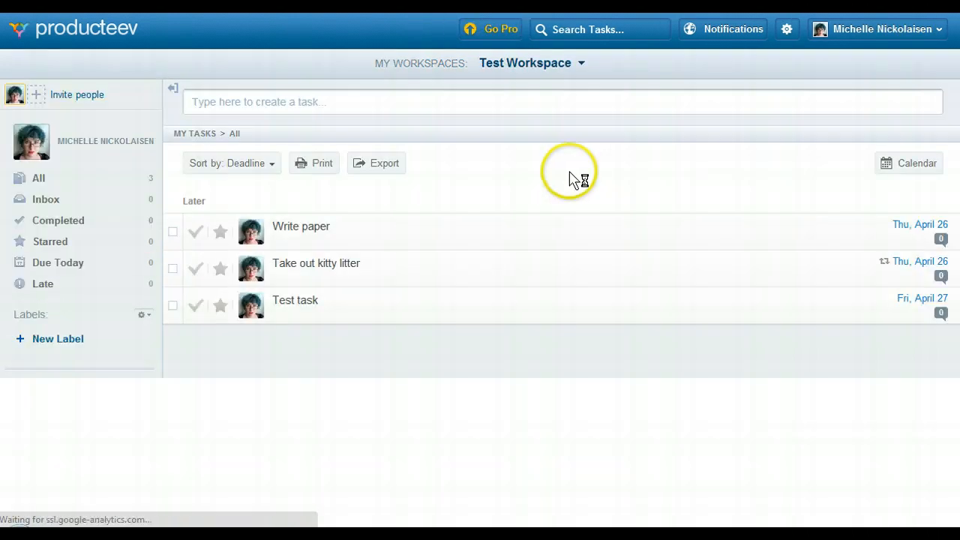
click(547, 317)
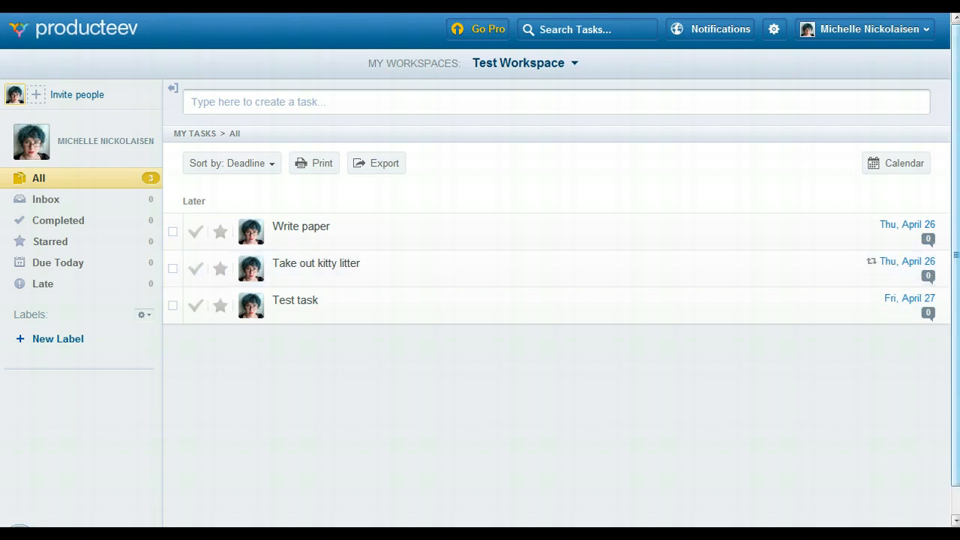
click(593, 407)
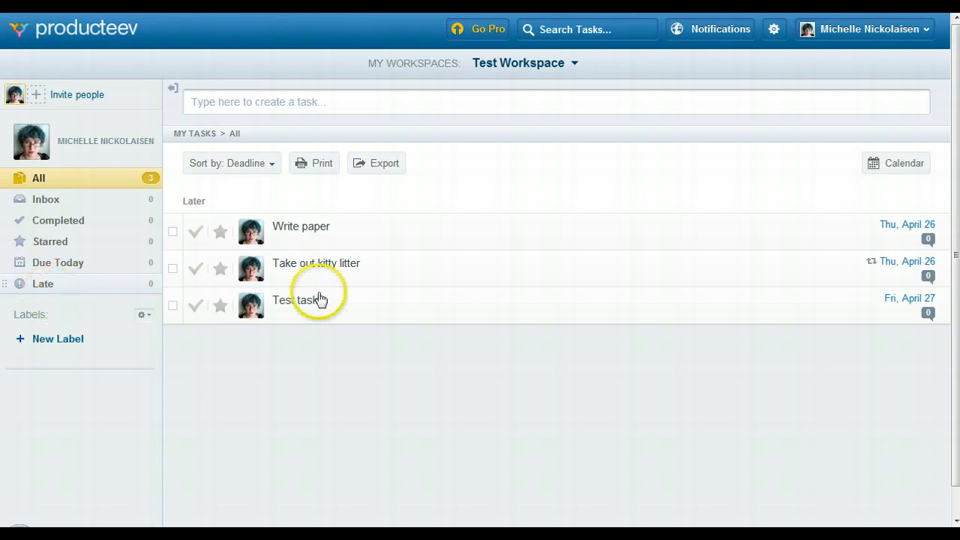
click(495, 388)
click(454, 388)
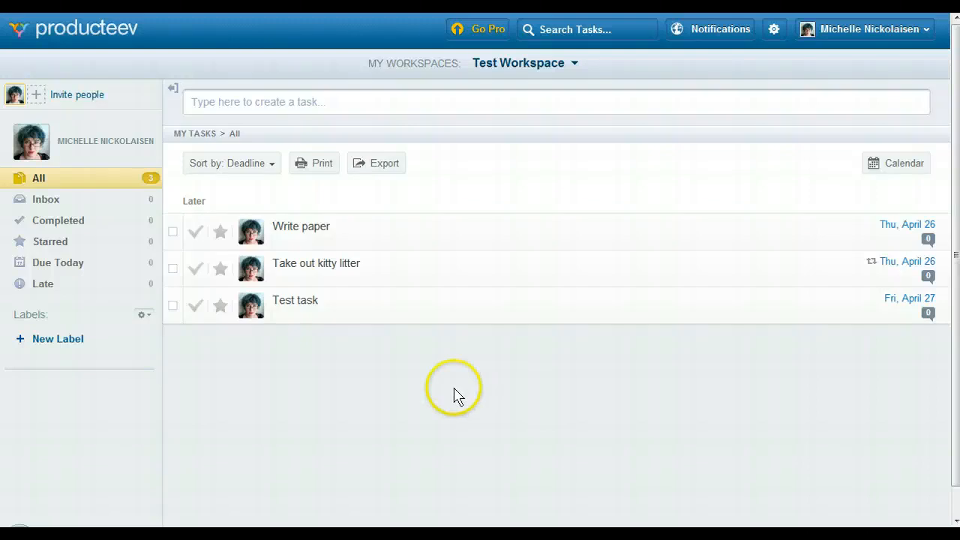